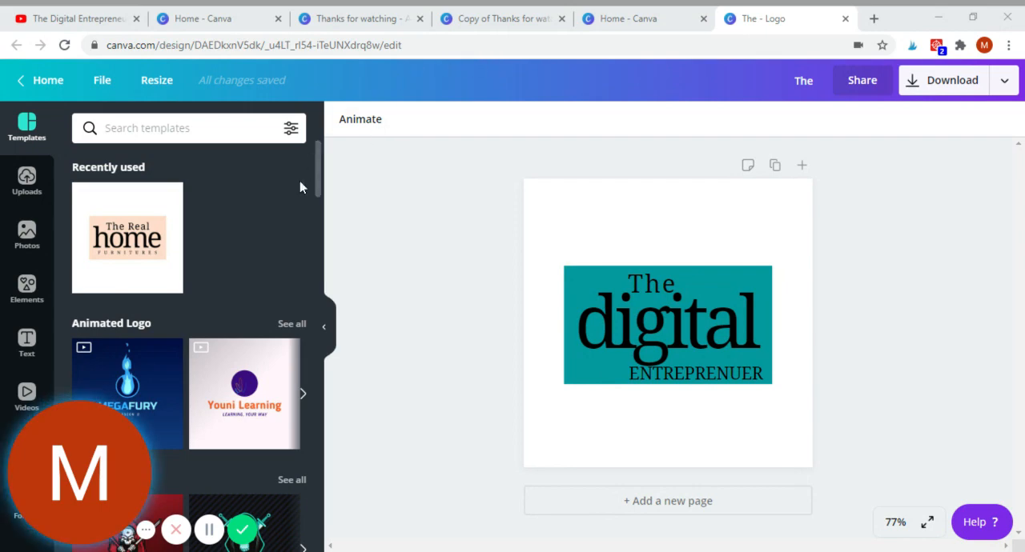
Step: Leave the logo design for the home page and create a new blank A4 Document
left_click(48, 80)
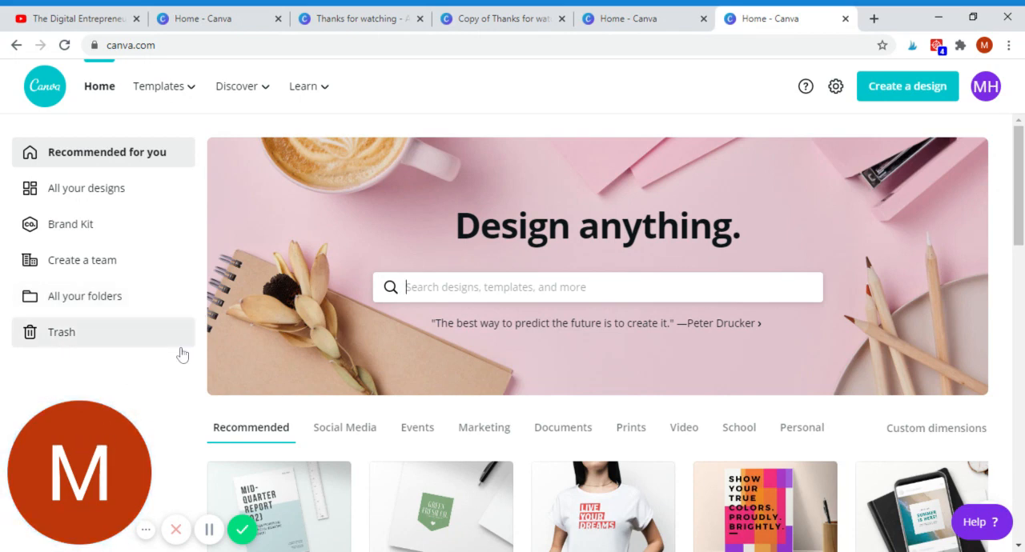
scroll(330, 461, "down", 1)
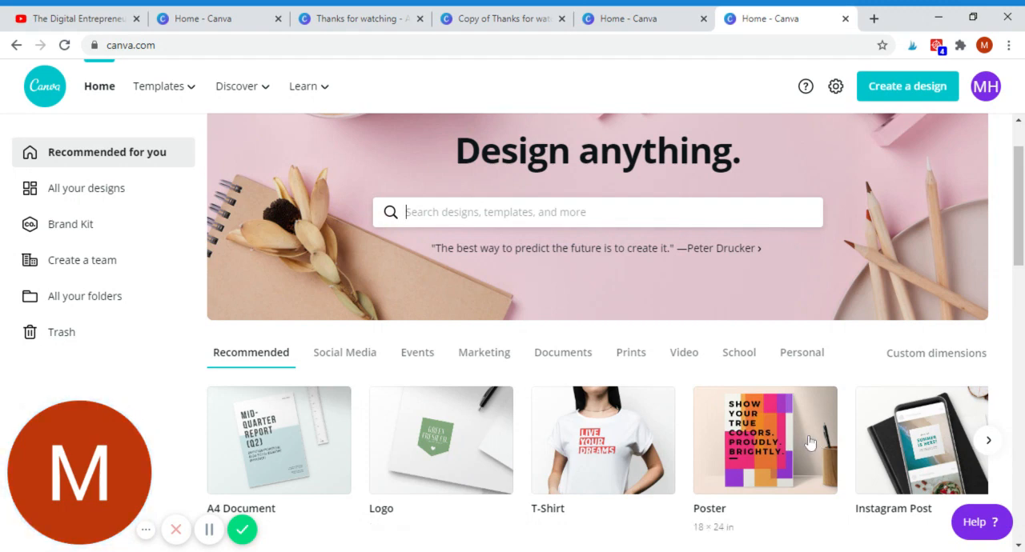
scroll(809, 442, "down", 1)
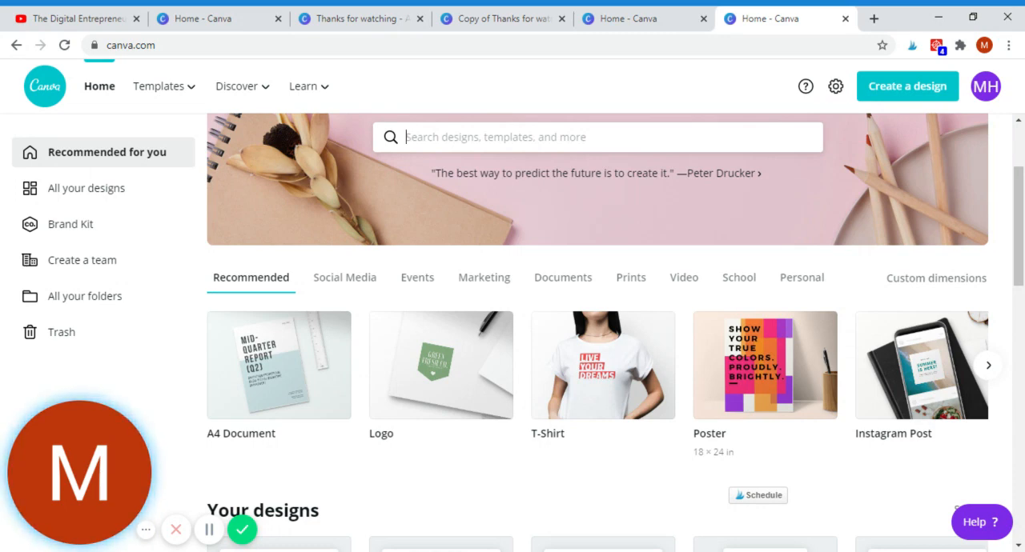
left_click(268, 364)
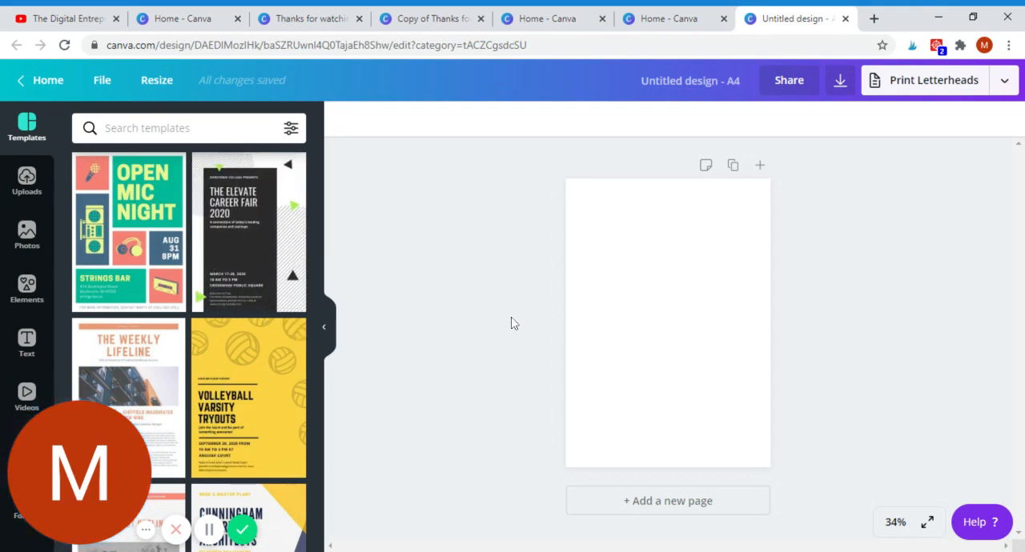
Step: Browse the Elements library, looking through its grids, gradients, lines and illustration collections
left_click(37, 293)
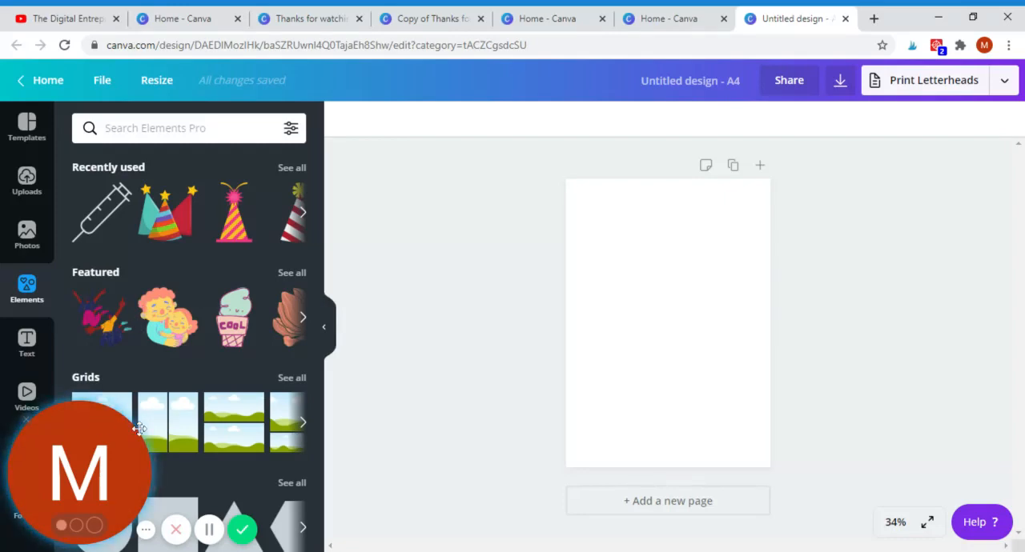
scroll(179, 370, "down", 3)
scroll(179, 372, "down", 10)
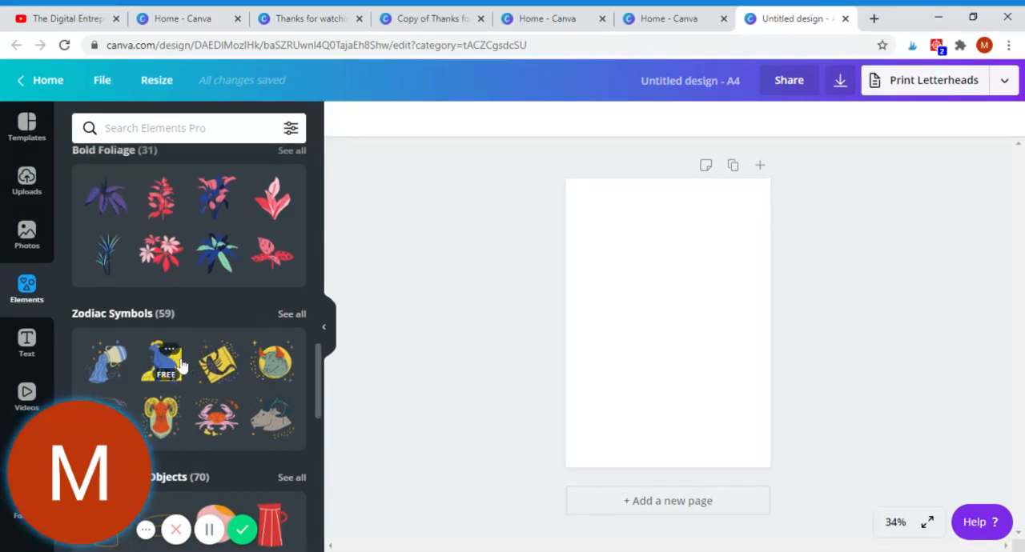
scroll(180, 367, "up", 15)
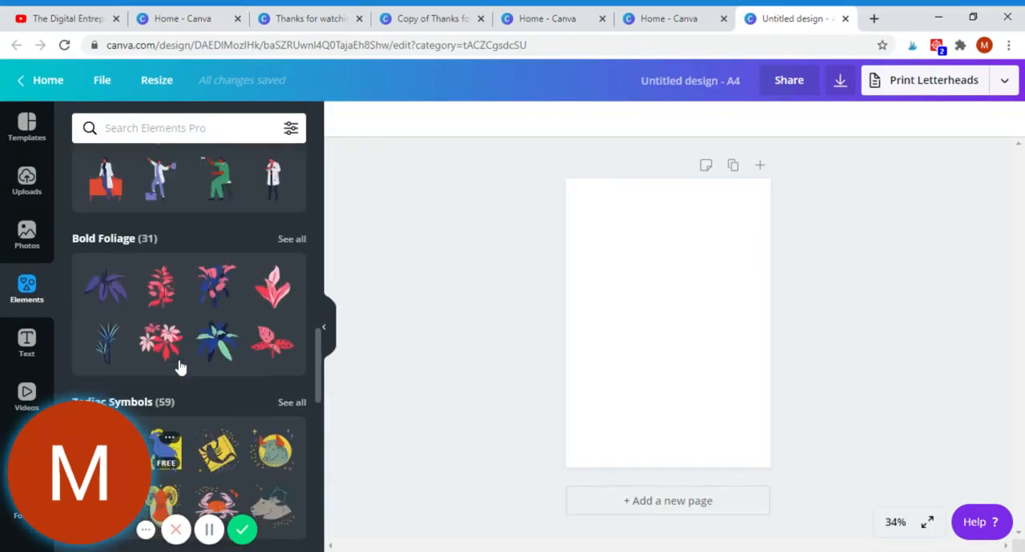
scroll(180, 367, "up", 2)
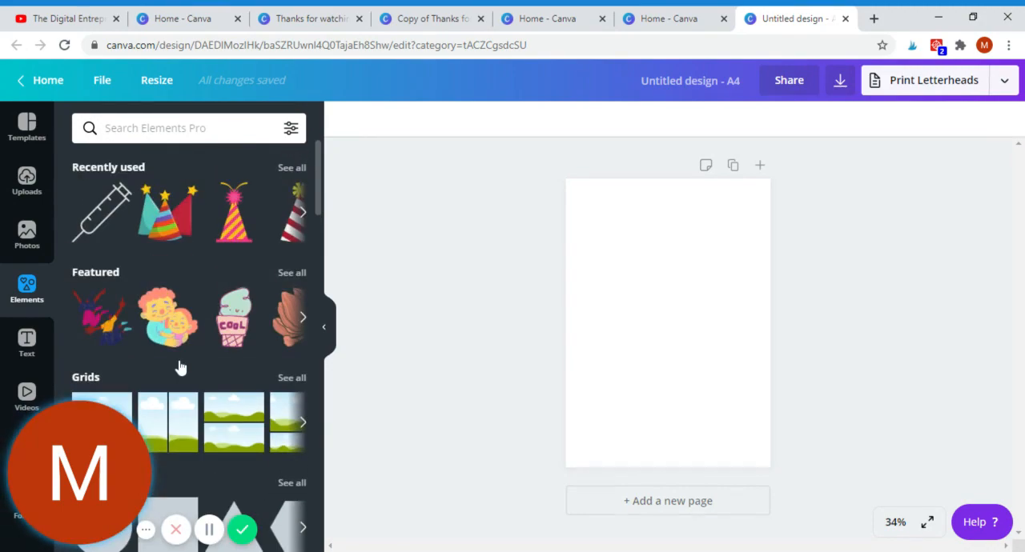
scroll(180, 367, "down", 12)
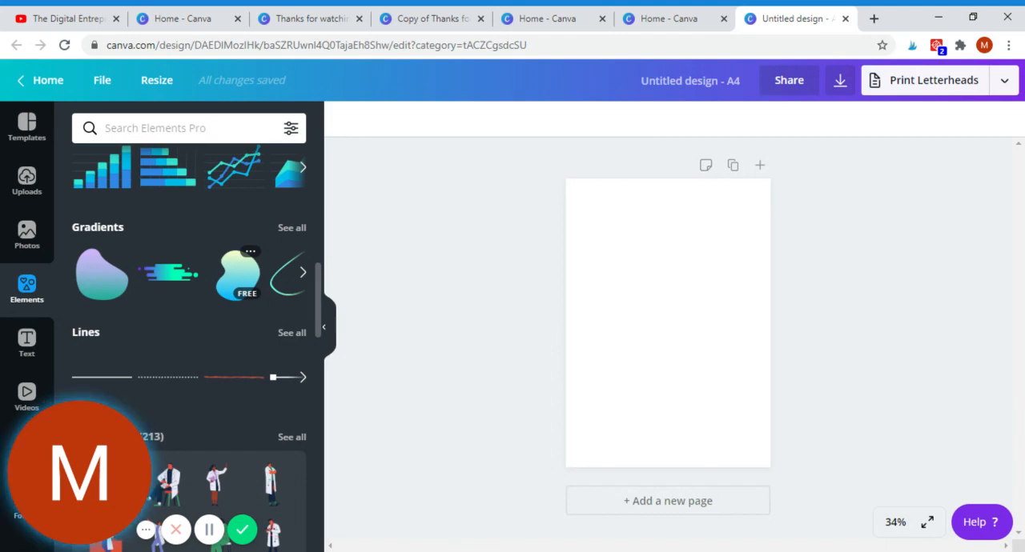
Step: Add the round leafy wreath from the uploaded images to the blank A4 page
left_click(26, 181)
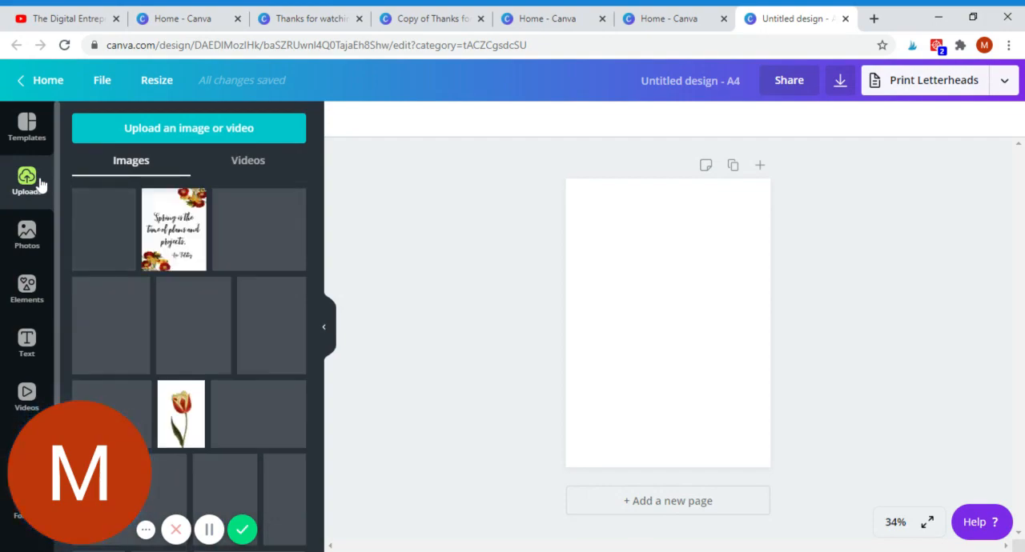
scroll(116, 320, "down", 15)
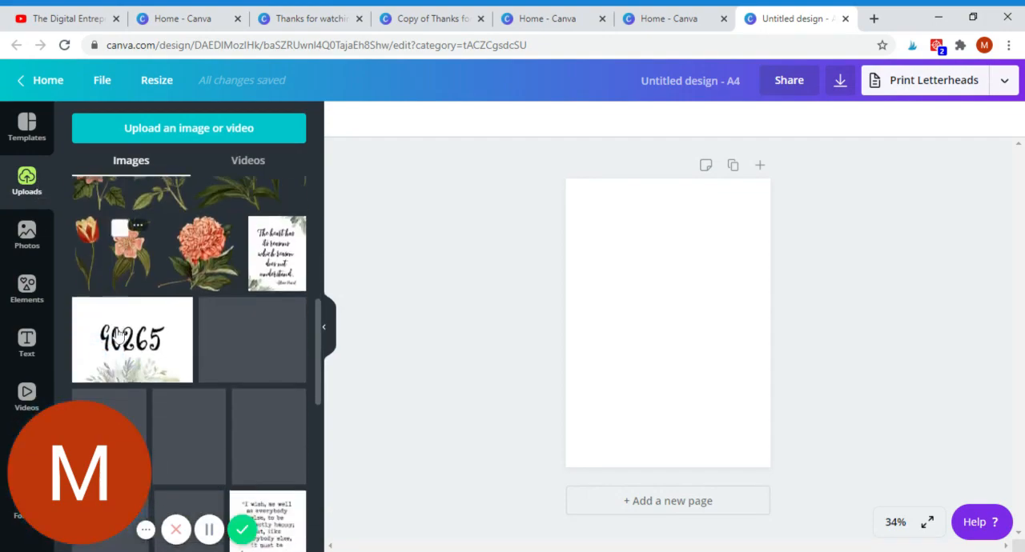
scroll(134, 355, "down", 15)
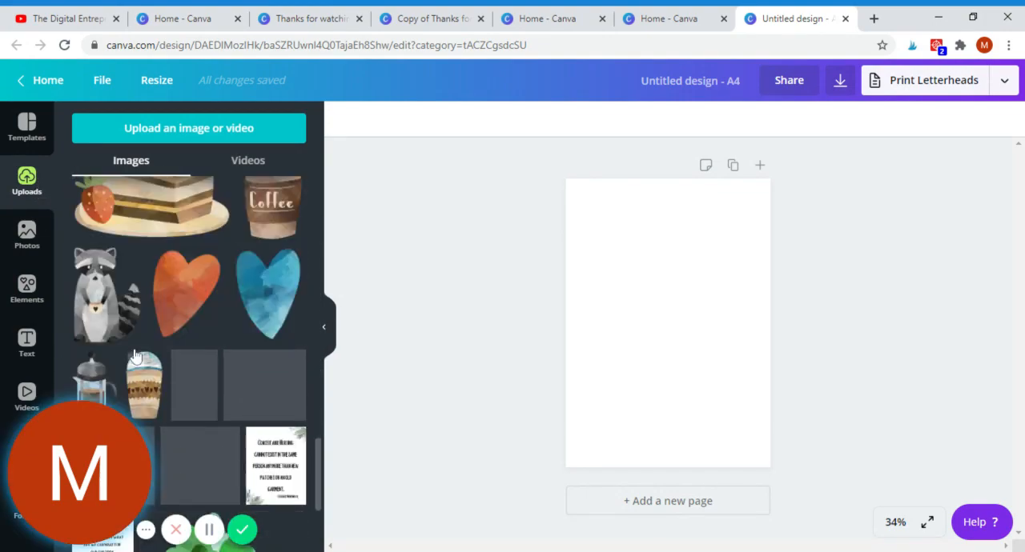
scroll(135, 356, "down", 15)
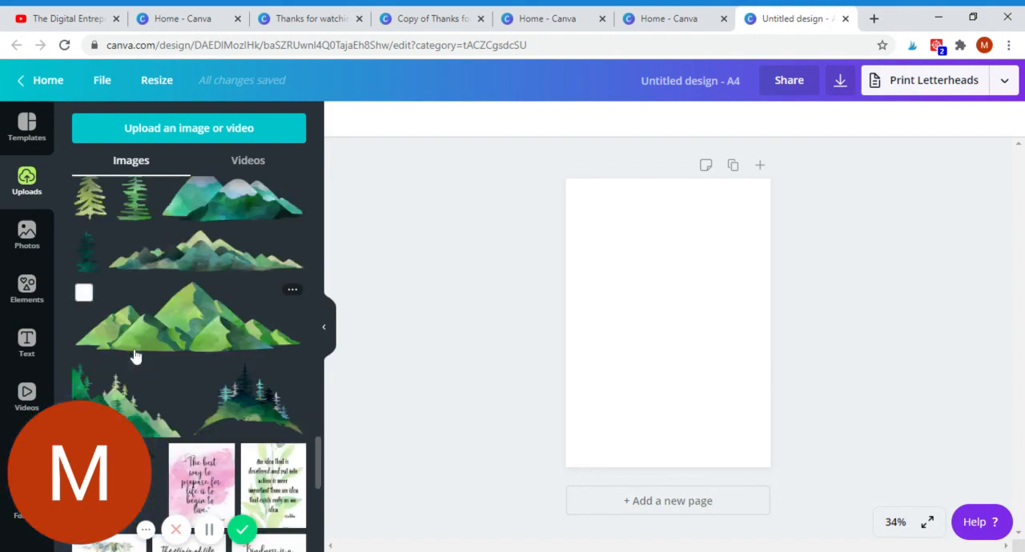
scroll(135, 356, "down", 3)
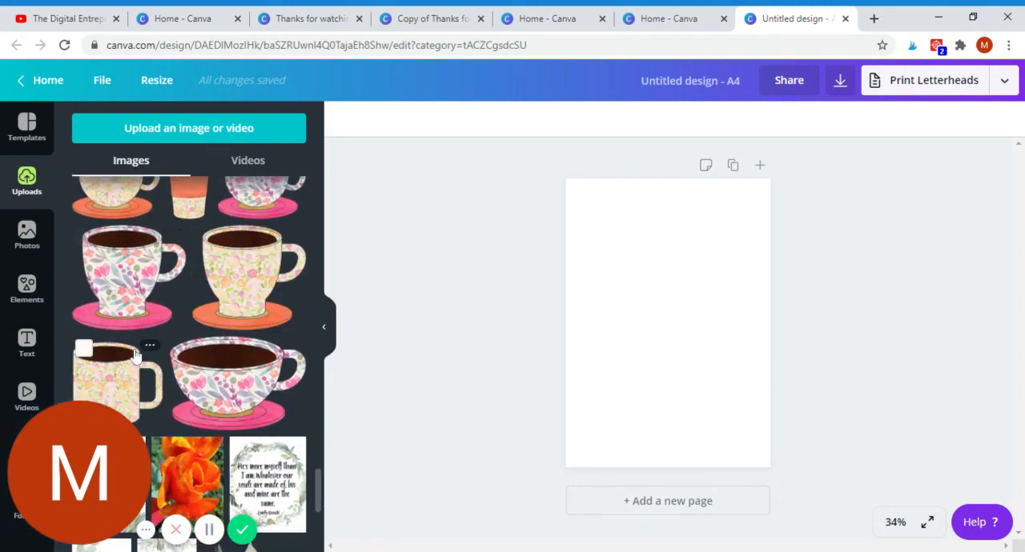
scroll(134, 356, "down", 12)
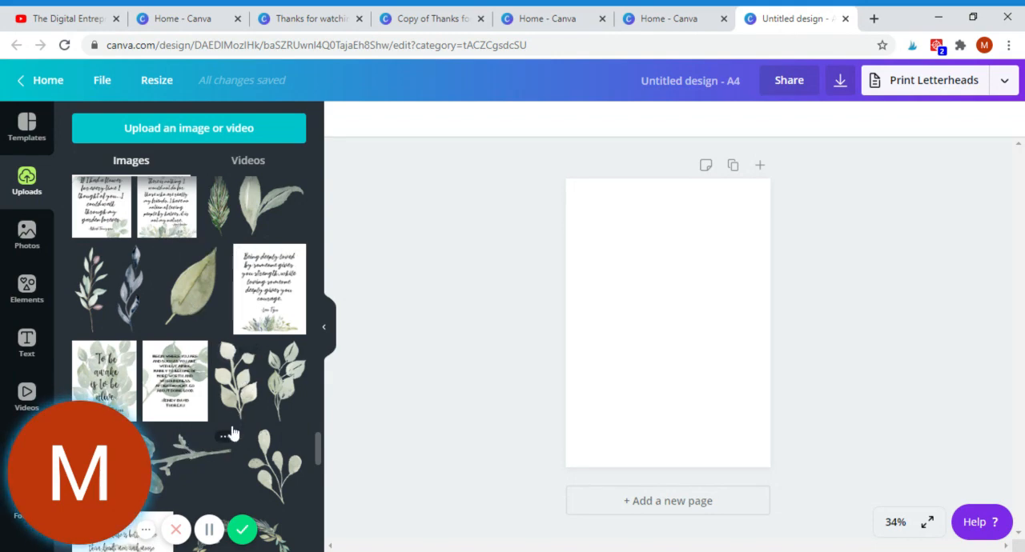
scroll(247, 424, "down", 3)
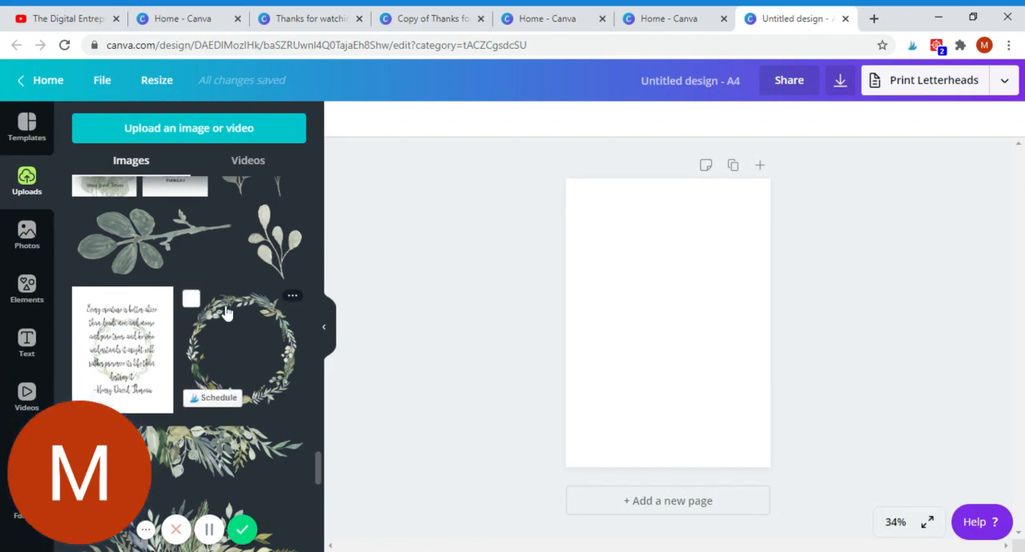
left_click(258, 314)
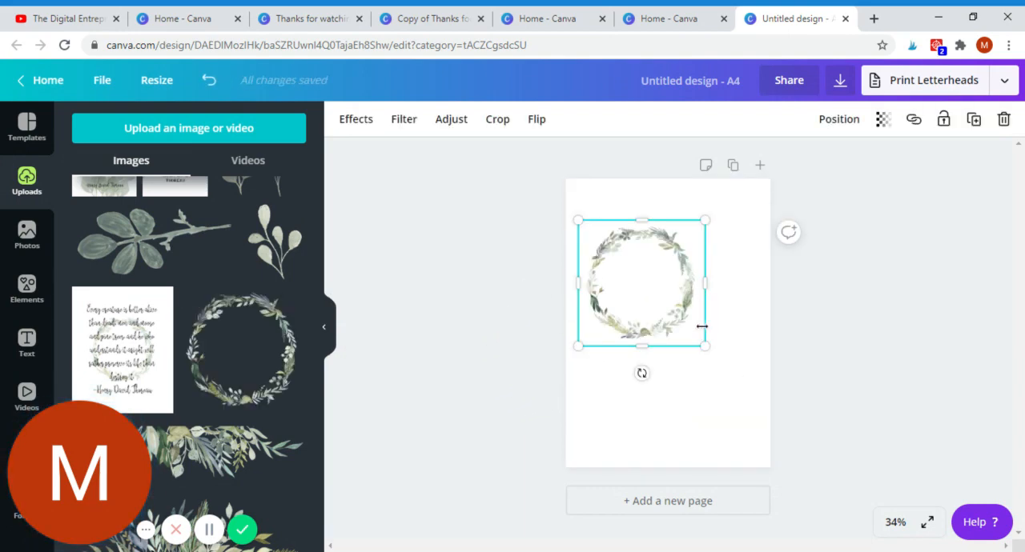
Step: Enlarge the wreath to nearly the full page width and centre it horizontally on the page
left_click_drag(705, 346, 756, 387)
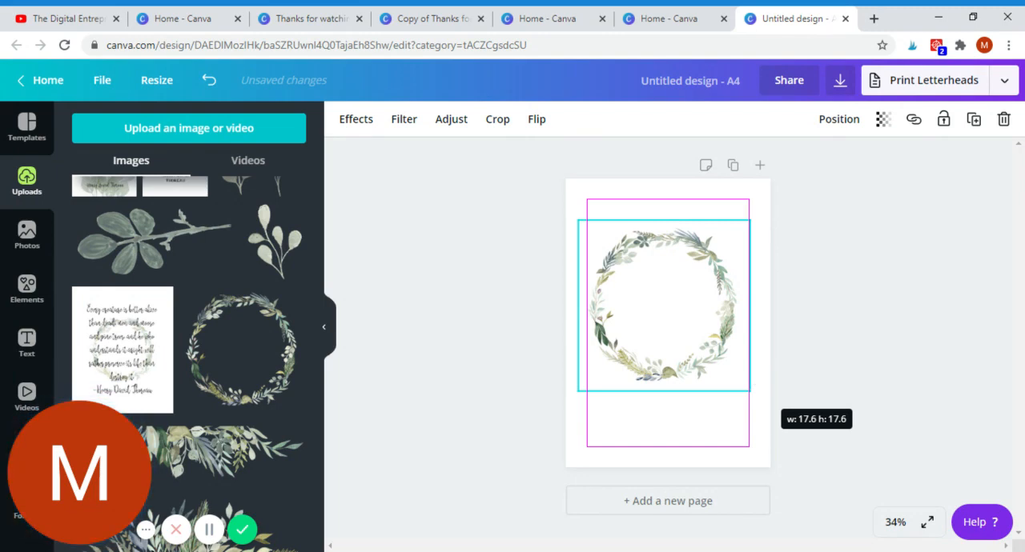
left_click_drag(761, 388, 781, 399)
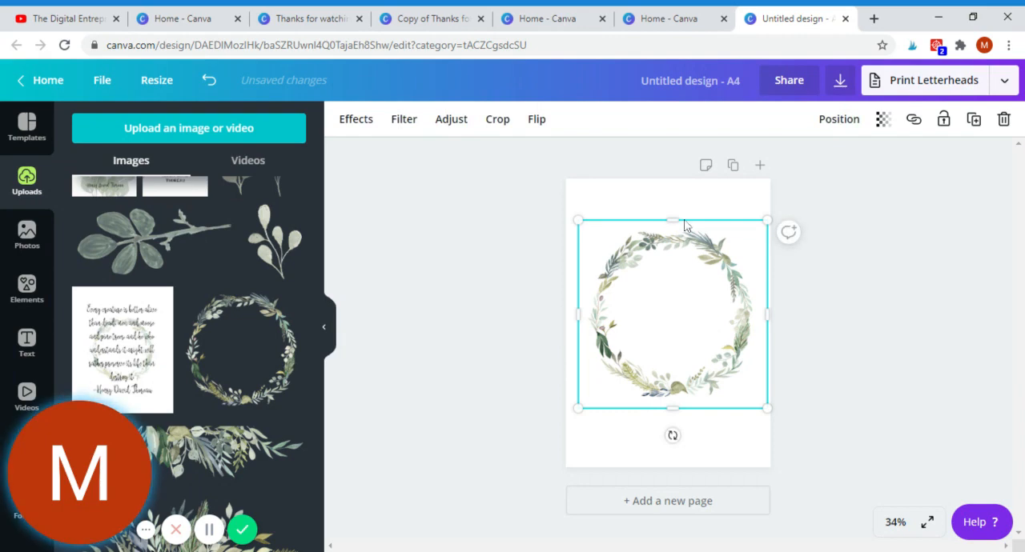
mouse_move(700, 233)
left_mouse_down()
mouse_move(684, 234)
mouse_move(693, 235)
left_mouse_up()
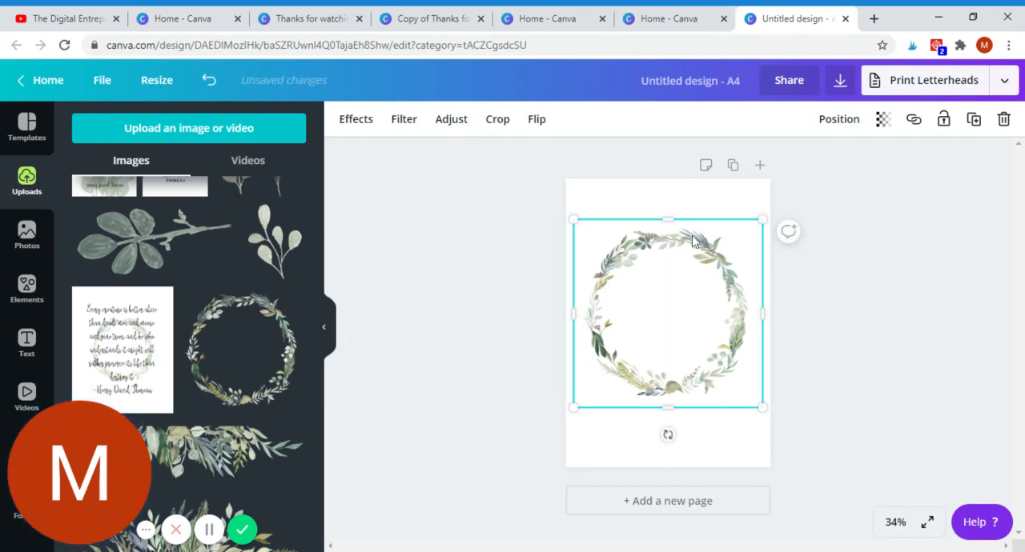
Step: Add a heading below the wreath that reads "Thanks for watching"
left_click(29, 343)
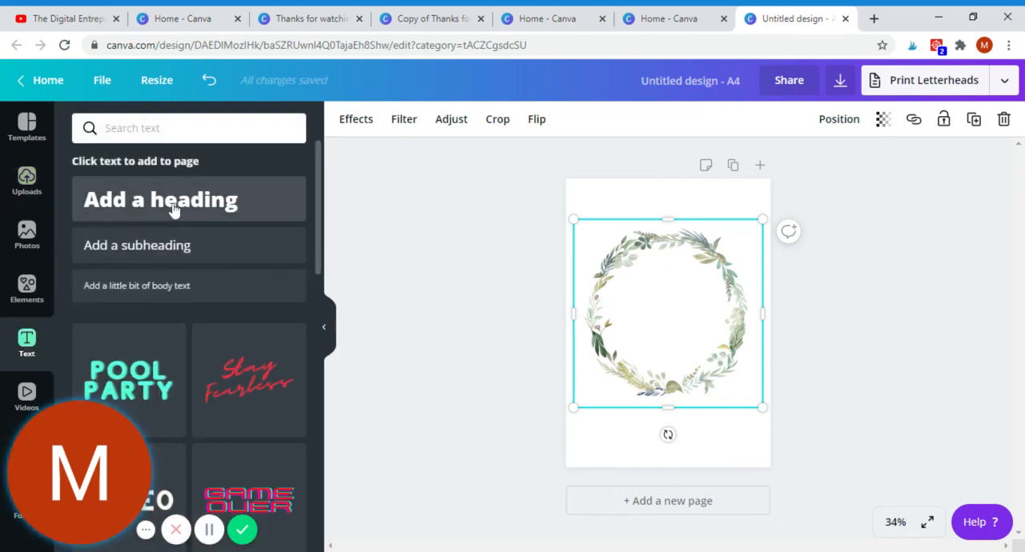
left_click(228, 212)
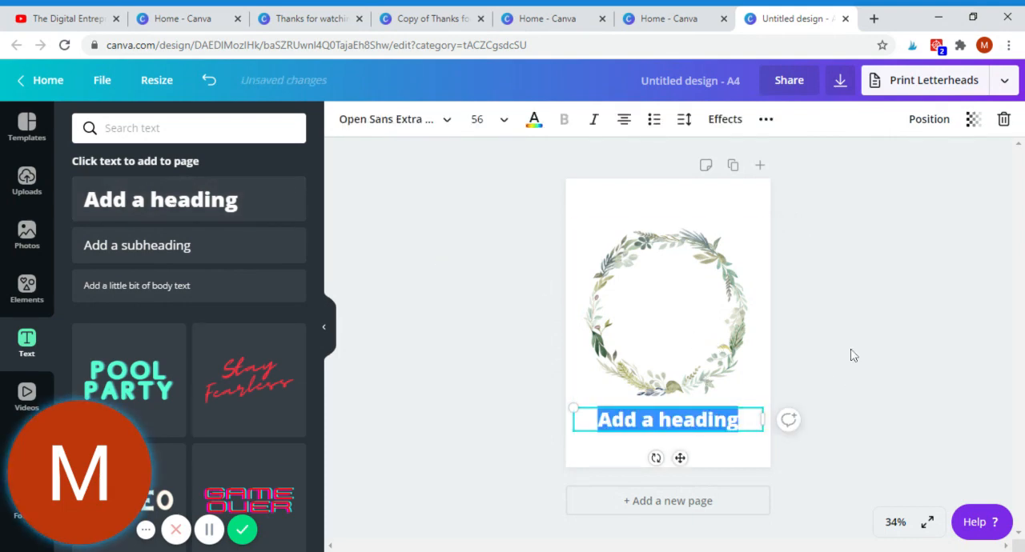
type("Thanks")
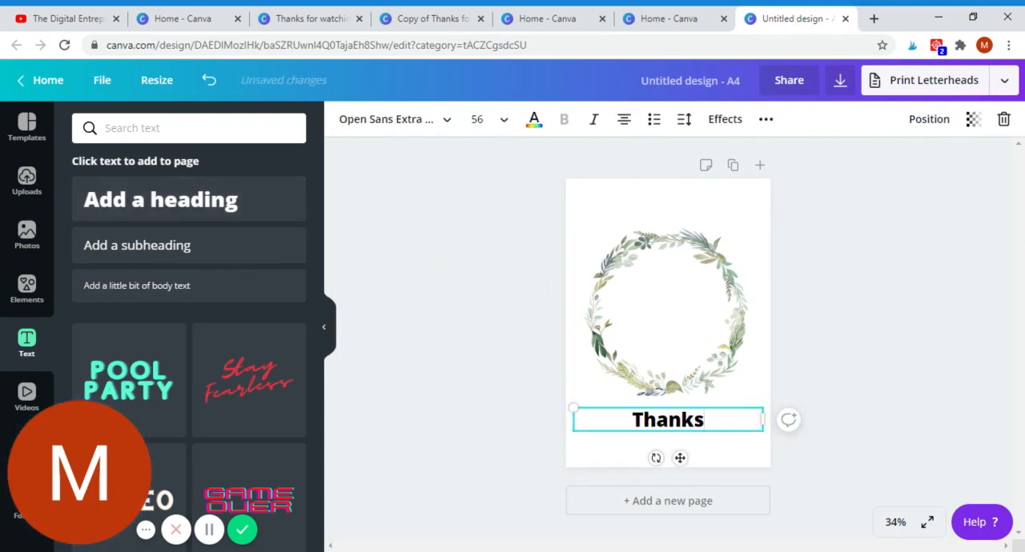
type(" for watch")
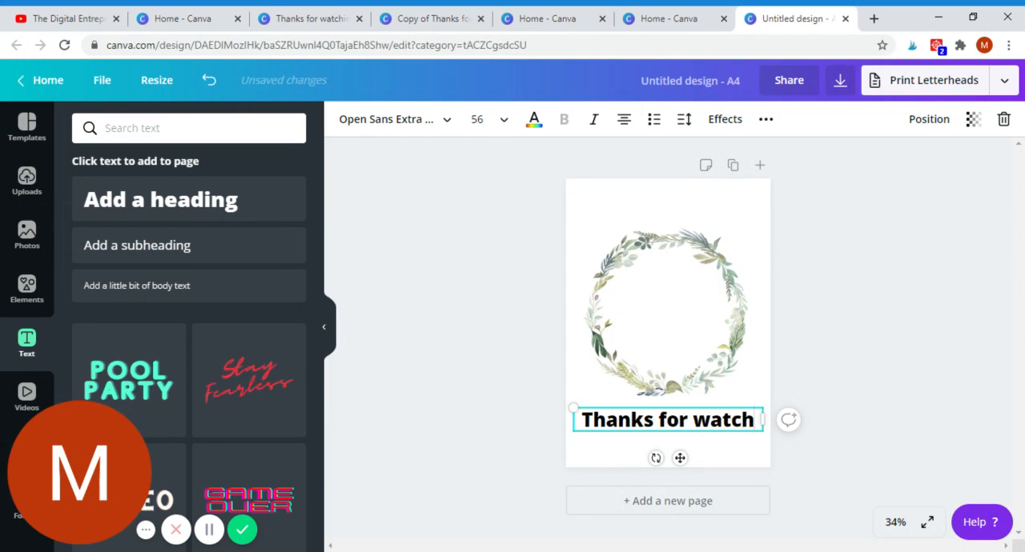
type("ing")
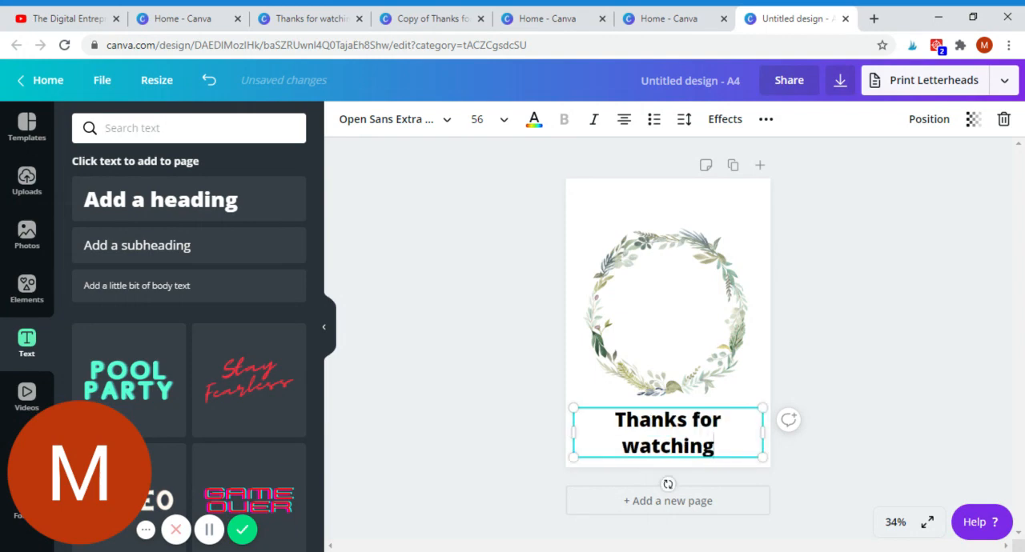
Step: Change the font of the whole "Thanks for watching" heading to the uploaded font Sannie Regular
left_click(371, 120)
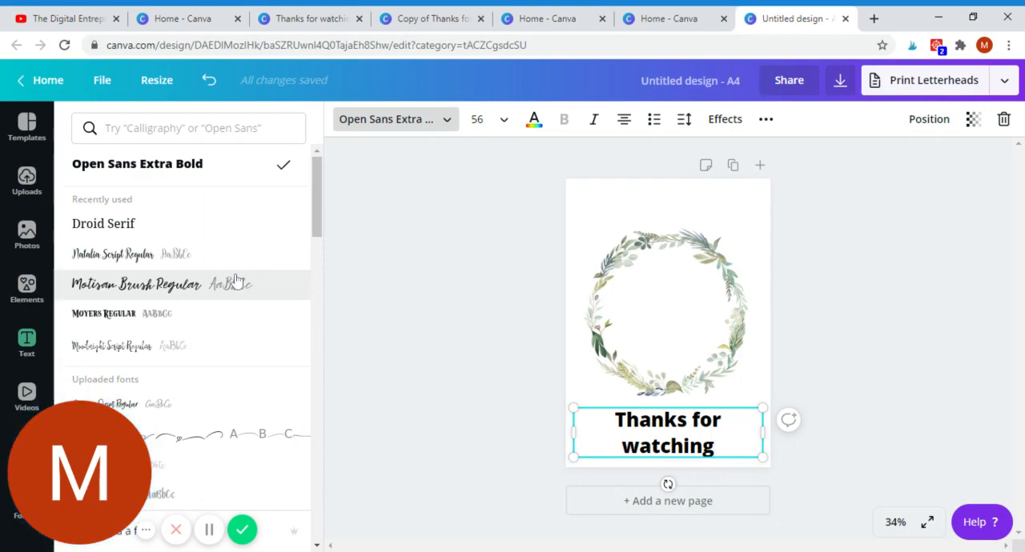
scroll(172, 299, "down", 5)
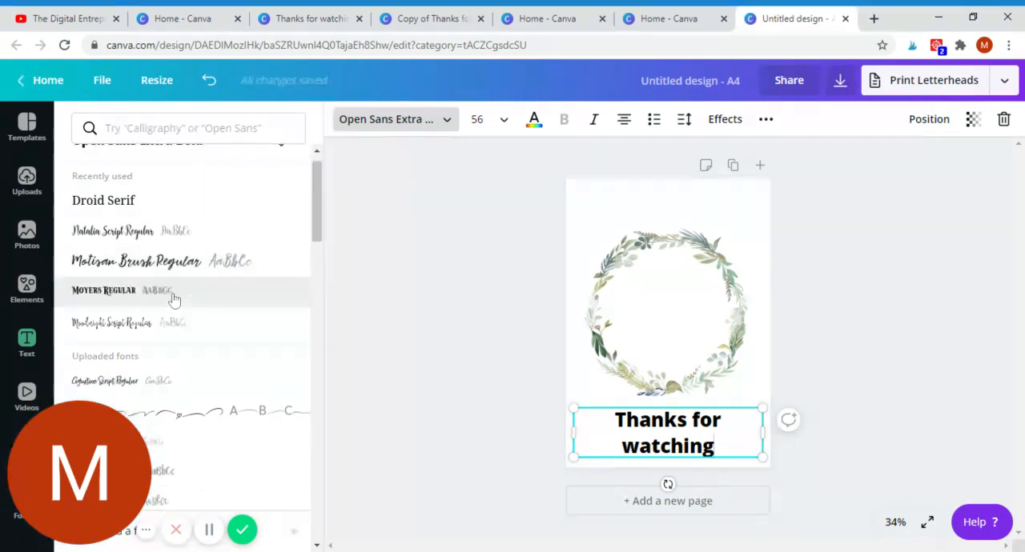
scroll(172, 299, "down", 10)
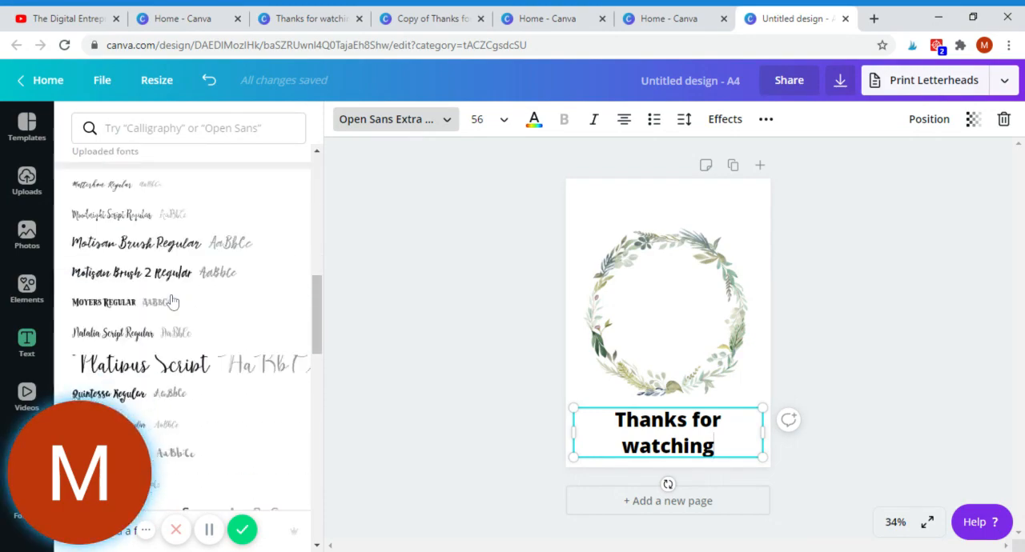
scroll(171, 301, "down", 8)
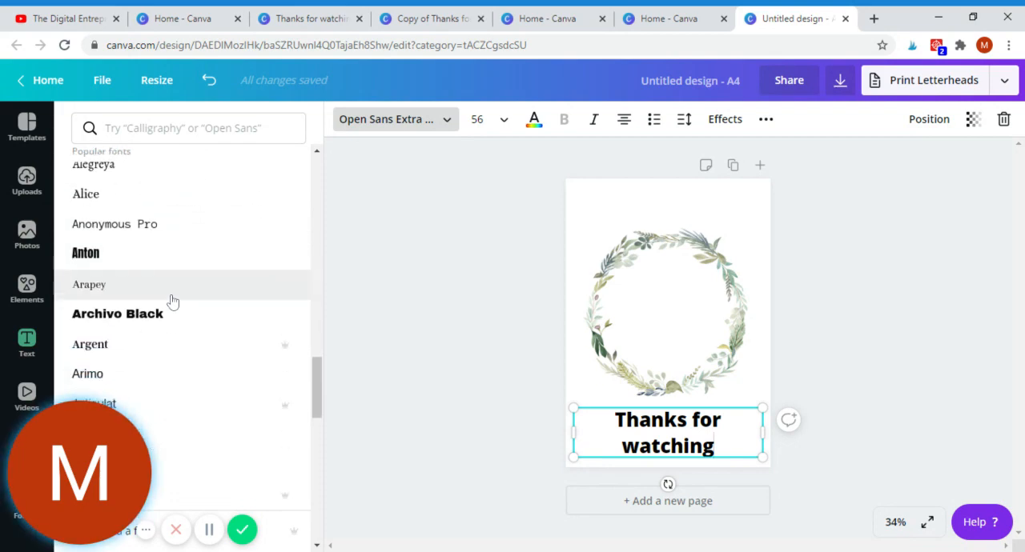
scroll(172, 301, "down", 8)
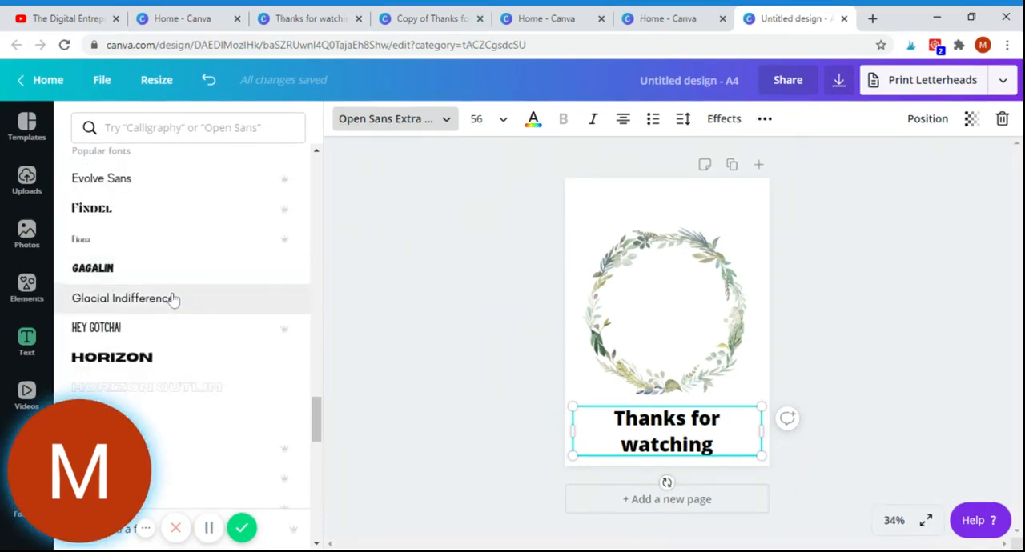
scroll(176, 295, "up", 16)
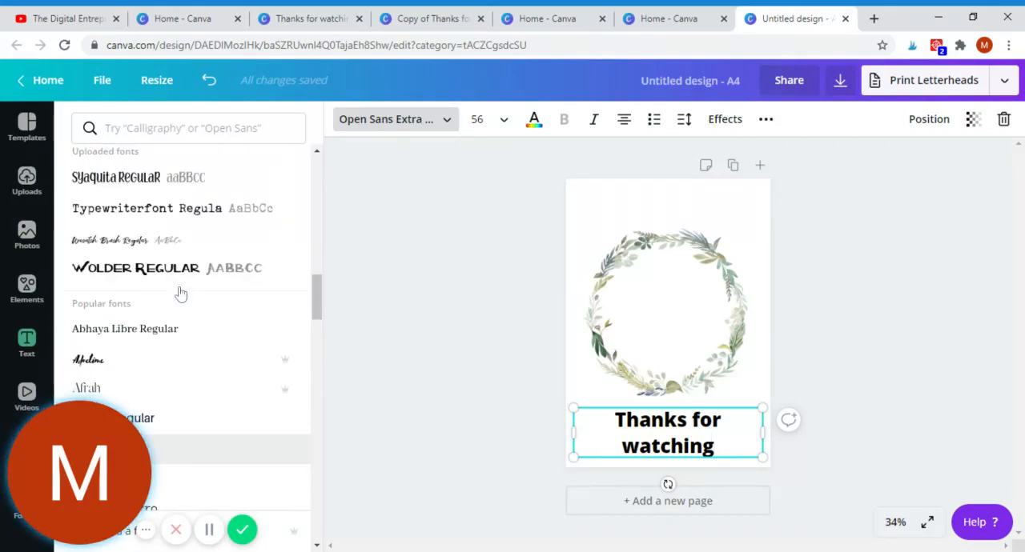
scroll(181, 294, "up", 3)
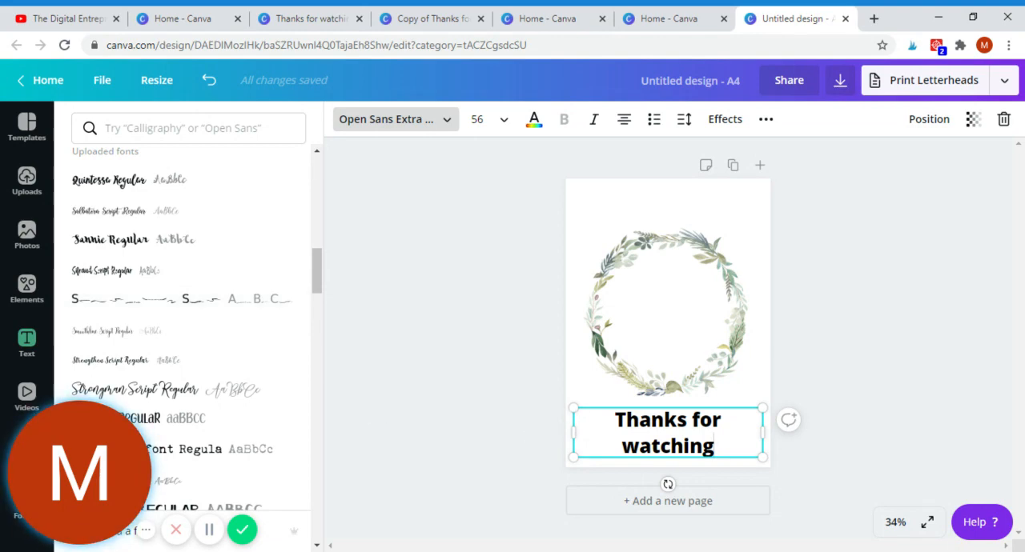
left_click(614, 421)
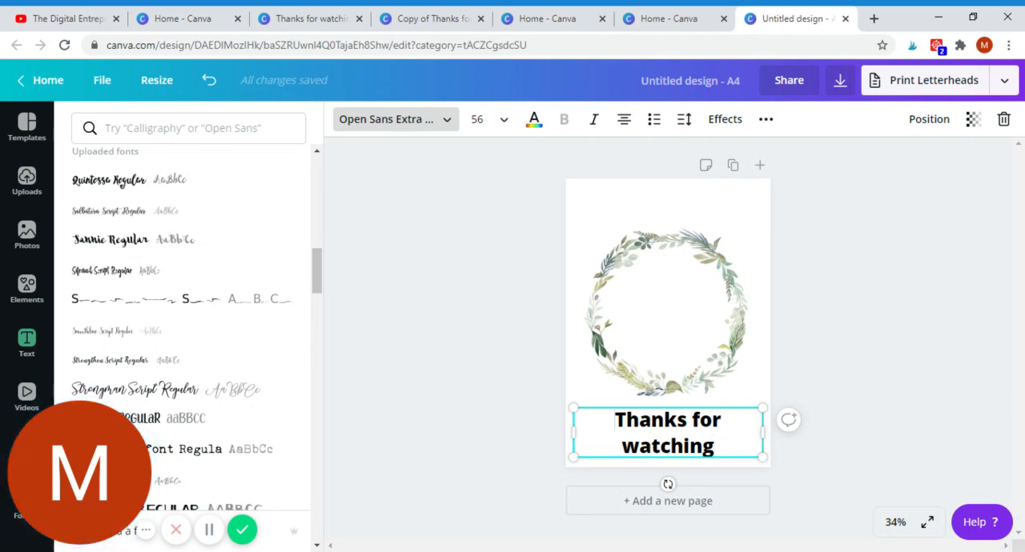
key("ctrl+shift+Right")
key("ctrl+shift+Right")
key("ctrl+shift+Right")
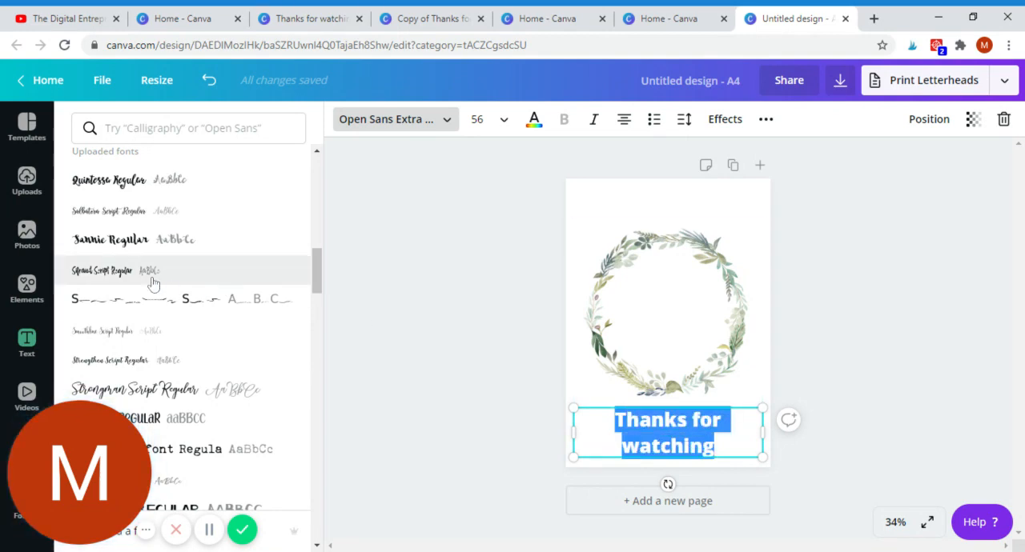
left_click(100, 240)
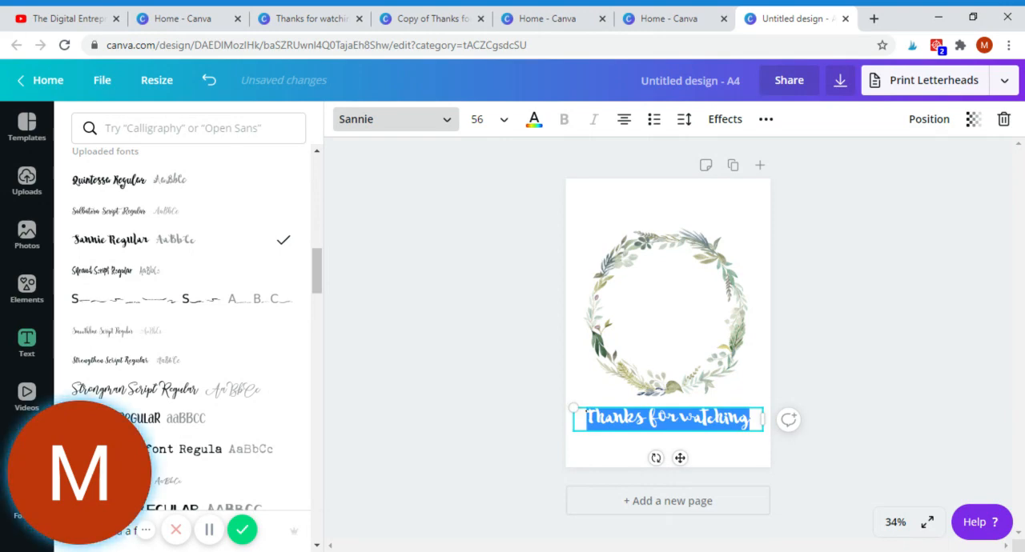
Step: Enlarge the "Thanks for watching" heading to about size 67.6 and place it on two lines inside the wreath
left_click_drag(764, 430, 798, 462)
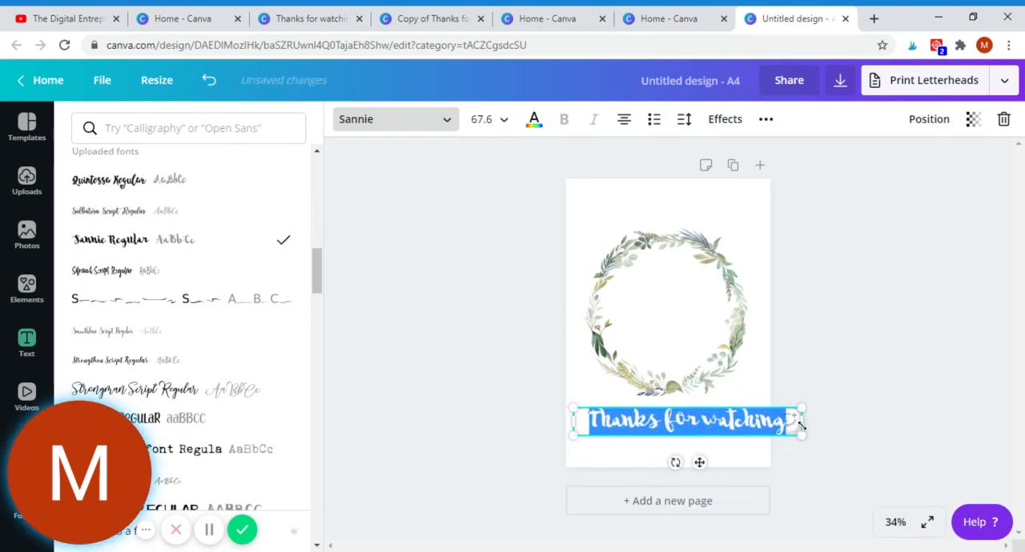
left_click_drag(802, 422, 730, 424)
left_click_drag(663, 404, 676, 279)
Step: Examine the flip and crop options available for the wreath image
left_click(669, 365)
left_click(668, 365)
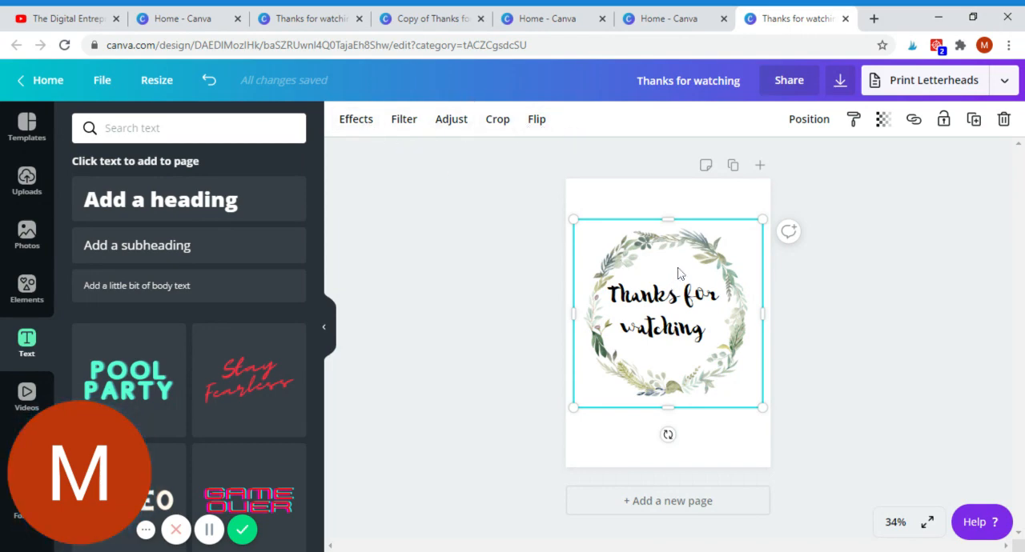
left_click(539, 122)
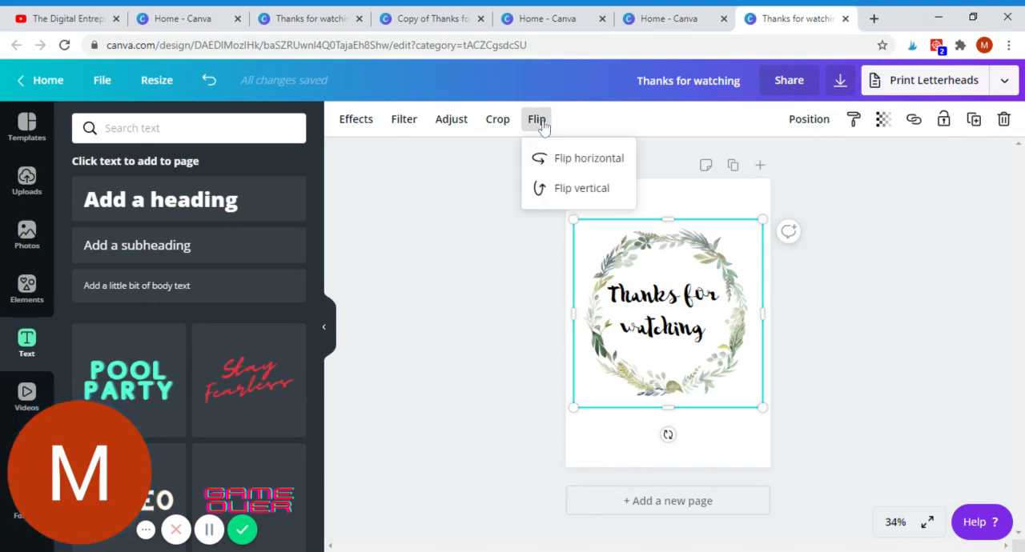
left_click(498, 122)
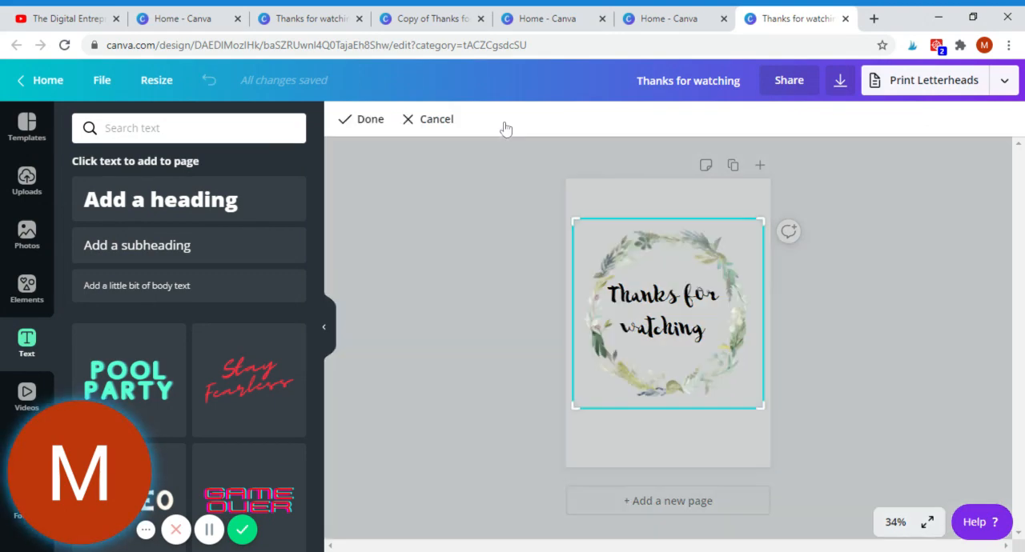
left_click(883, 209)
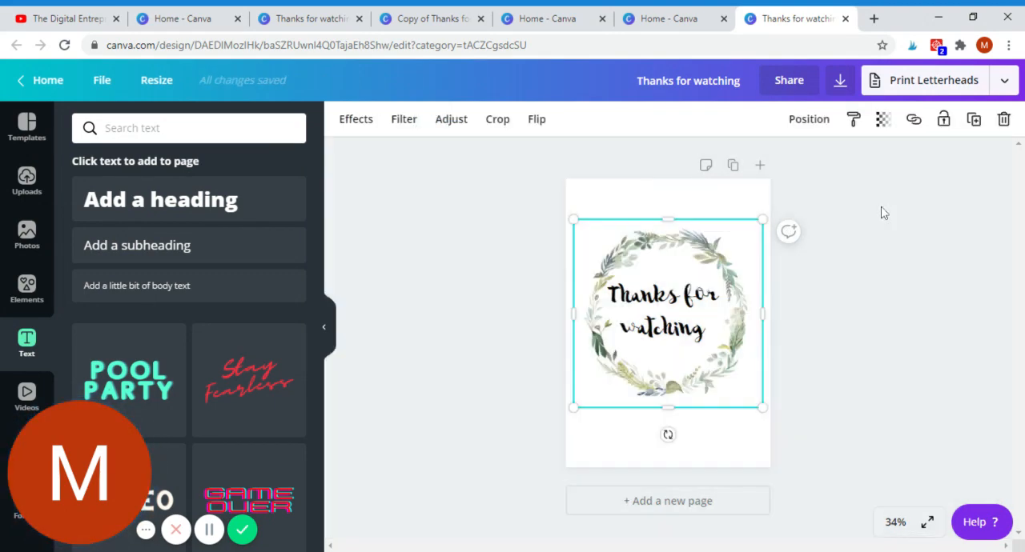
left_click(882, 209)
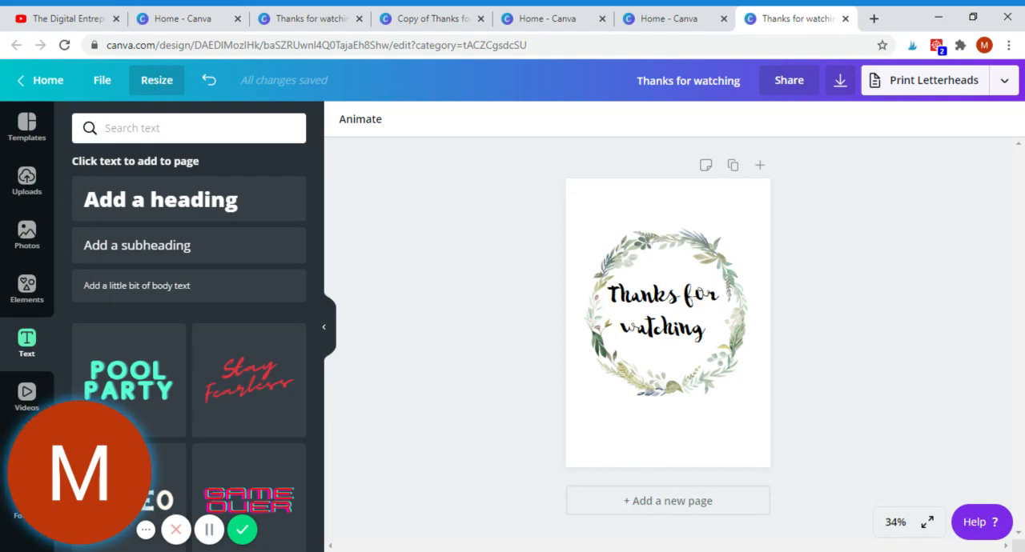
Step: Switch the custom resize units to inches and set the design's width to 8.5 in
left_click(156, 82)
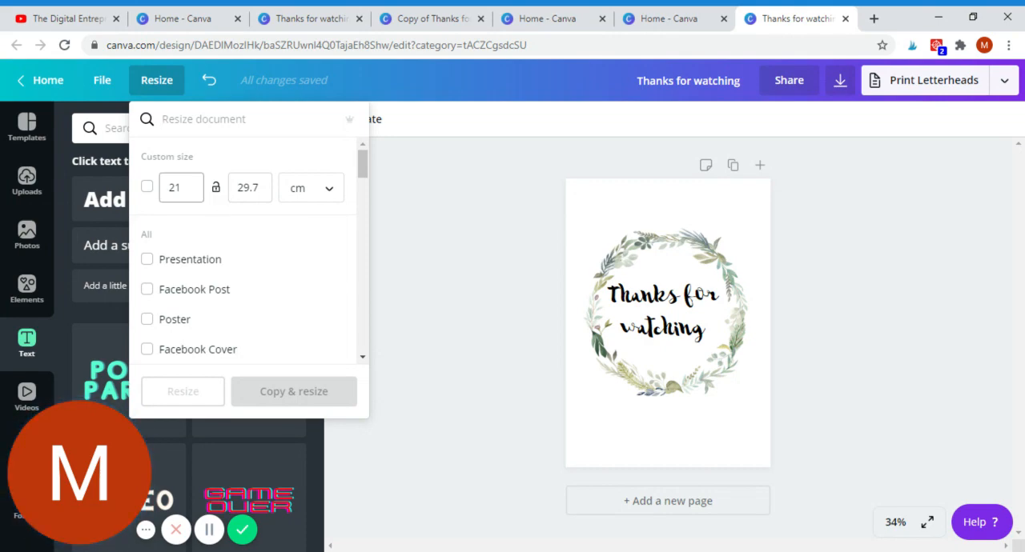
left_click(324, 196)
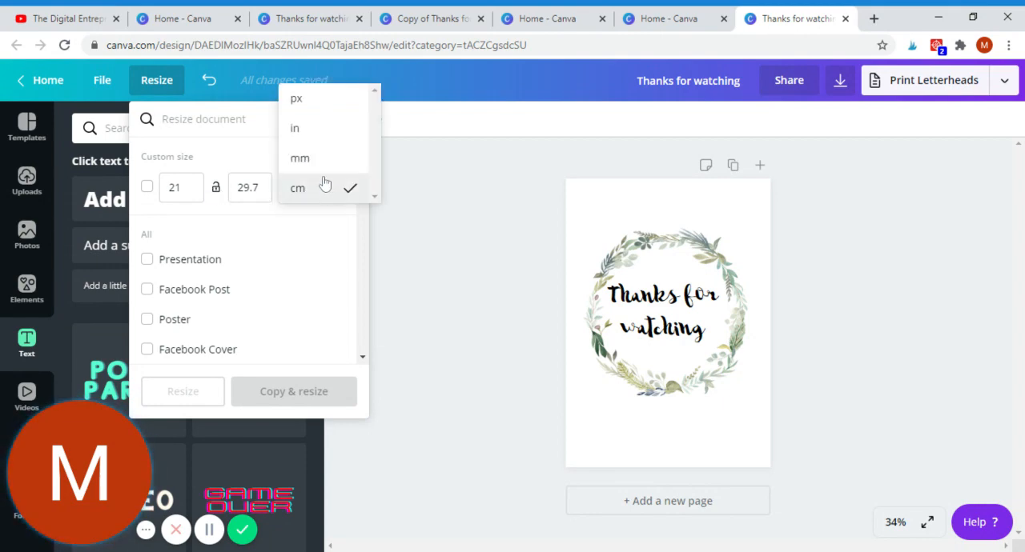
left_click(304, 136)
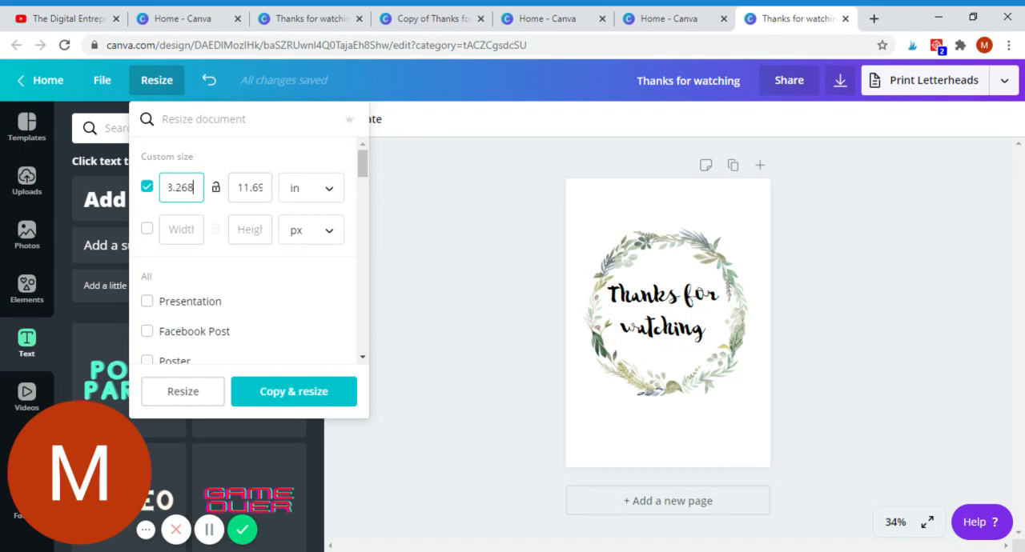
key("BackSpace")
key("BackSpace")
key("BackSpace")
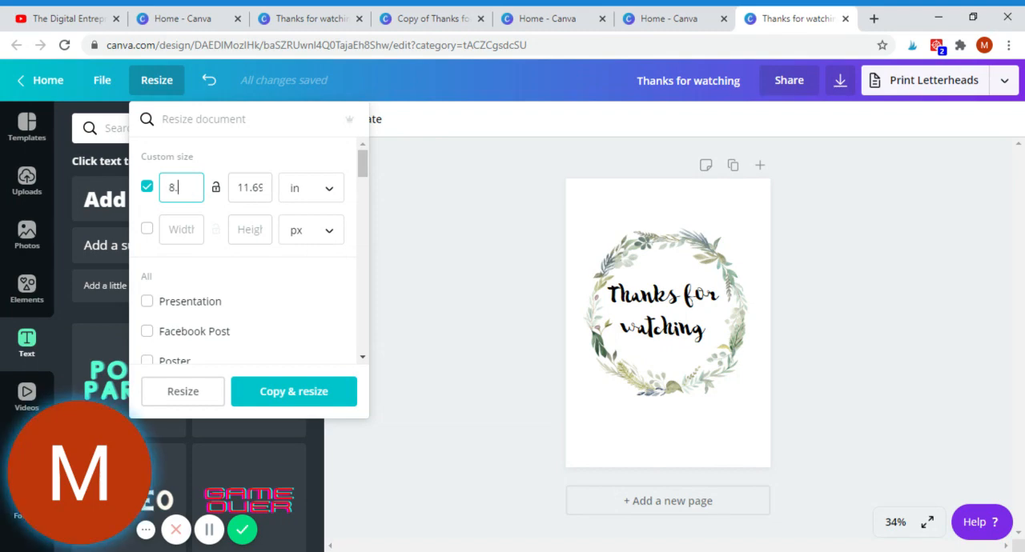
type("5")
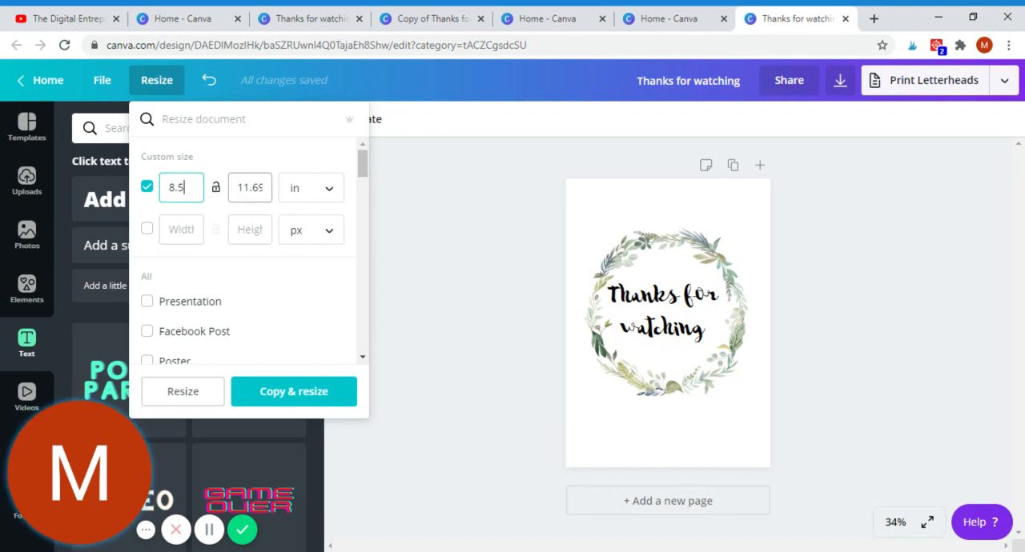
Step: Set the custom height to 11 in and create a resized copy of the design
left_click(260, 188)
key("Right")
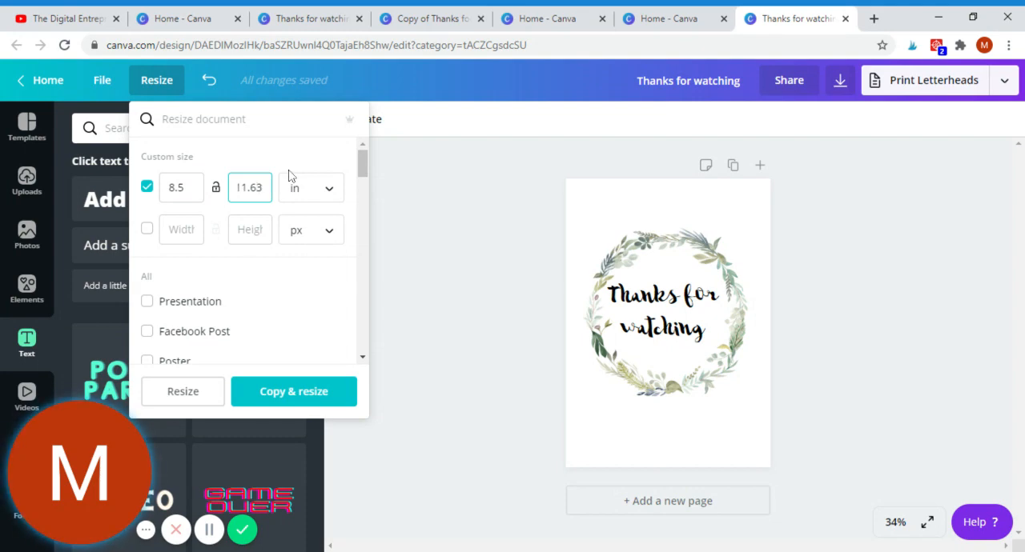
key("BackSpace")
key("BackSpace")
type("3")
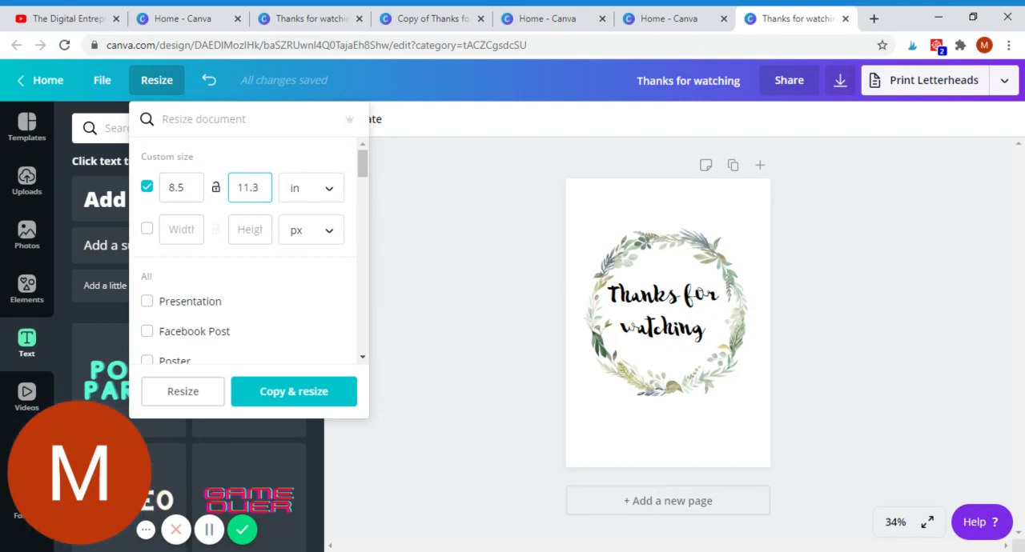
key("BackSpace")
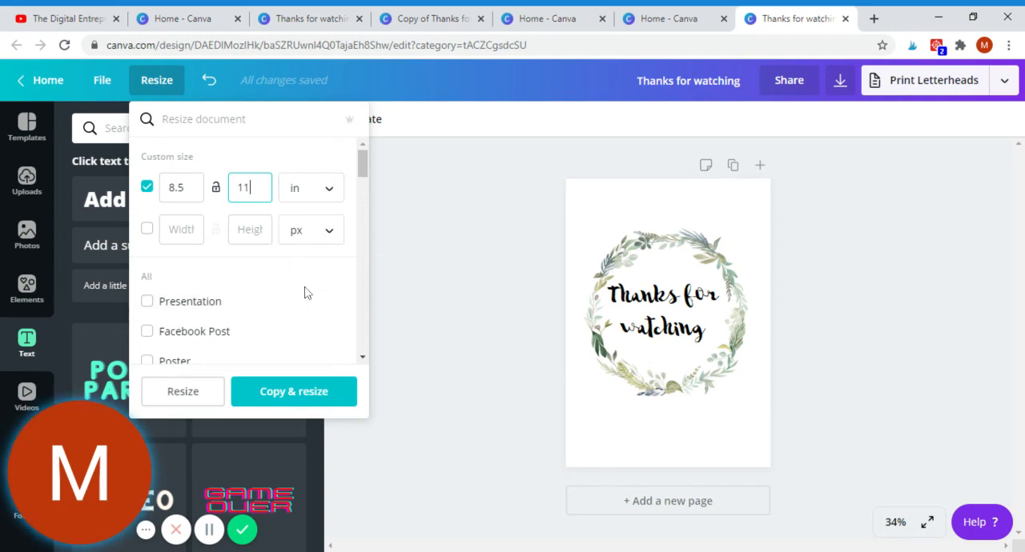
left_click(302, 392)
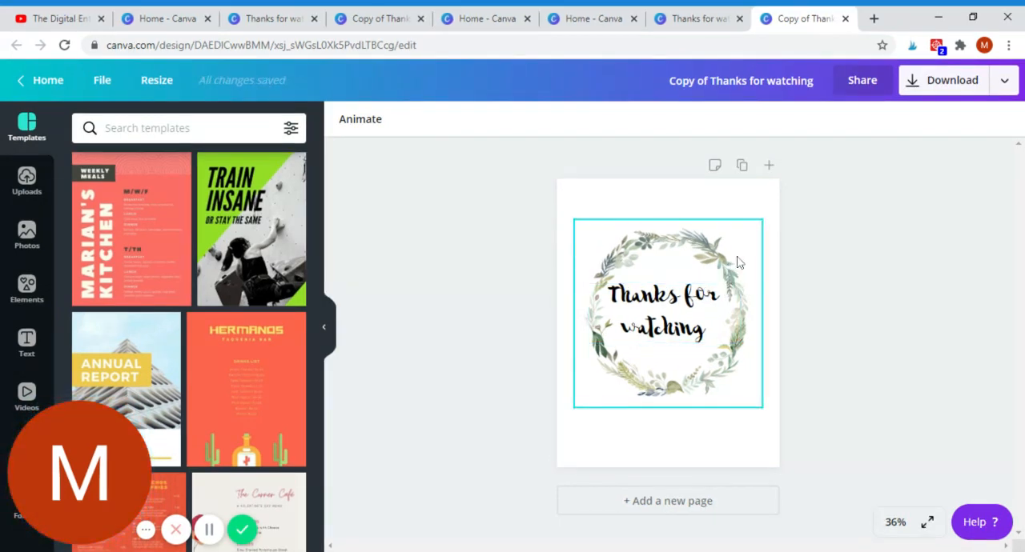
Step: Examine the file types offered for downloading the resized copy
left_click(1005, 85)
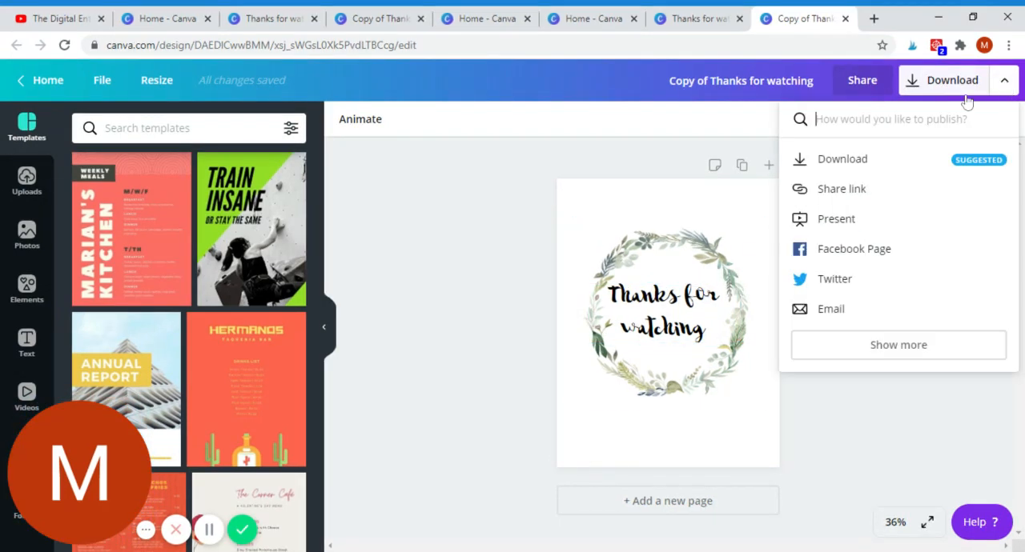
left_click(865, 168)
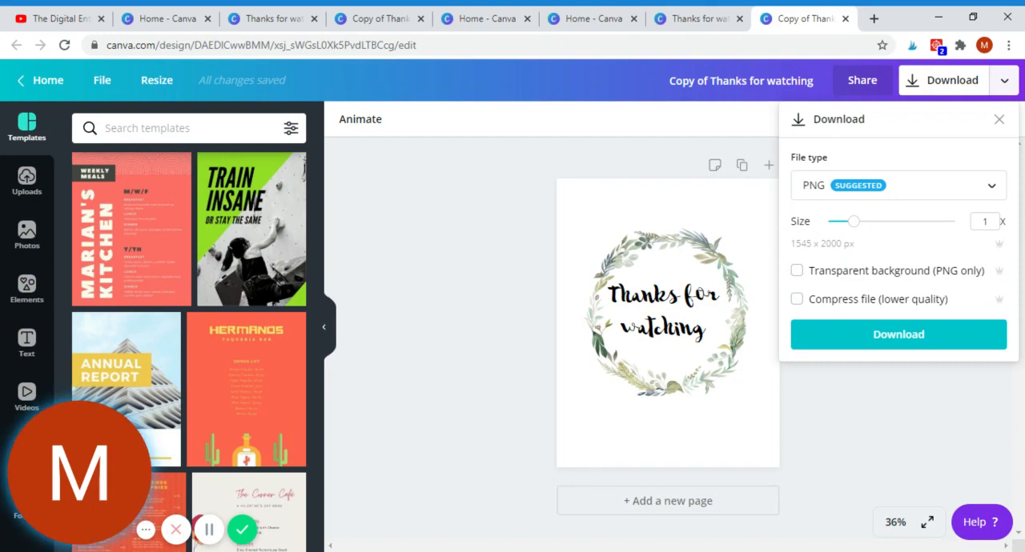
left_click(862, 192)
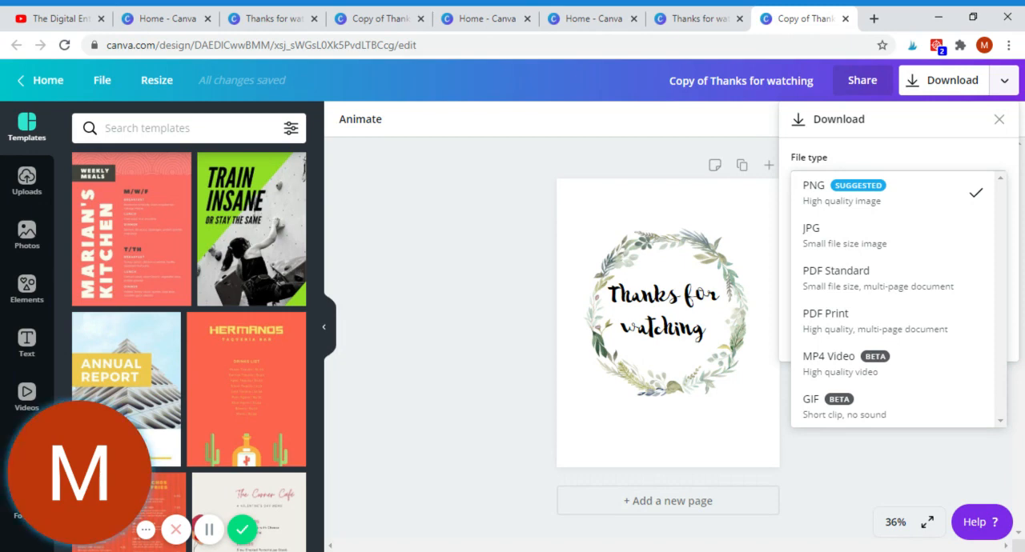
mouse_move(91, 484)
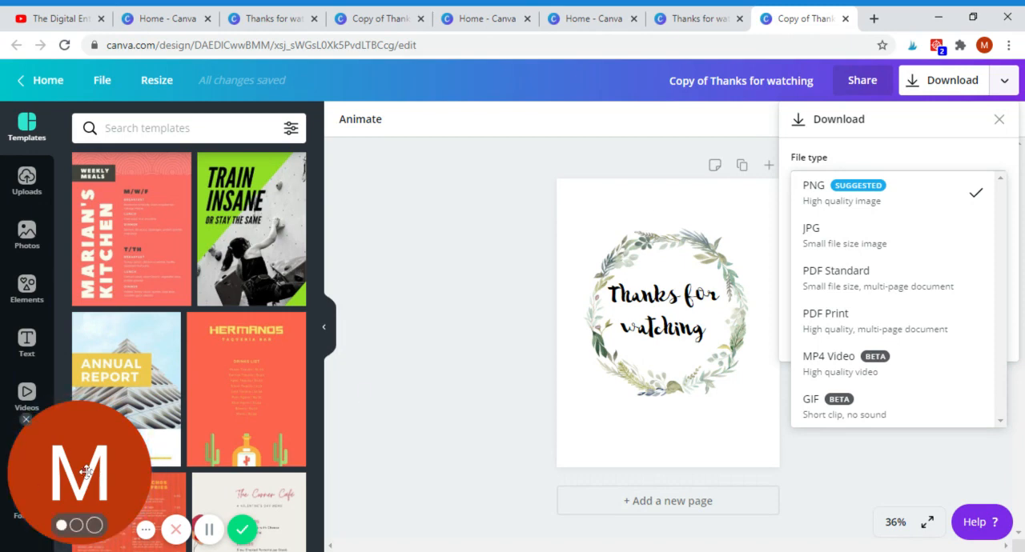
left_click(27, 419)
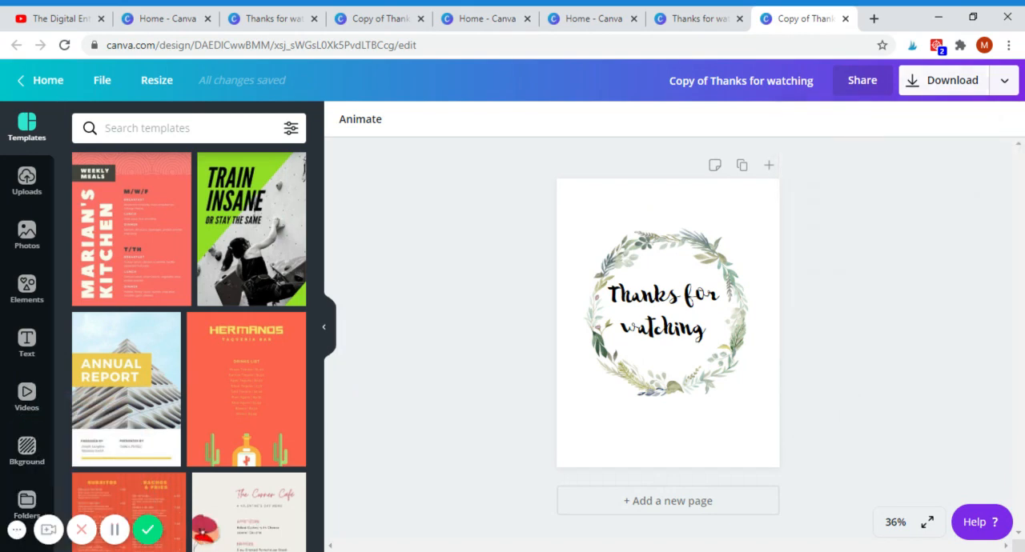
left_click(18, 533)
left_click(17, 534)
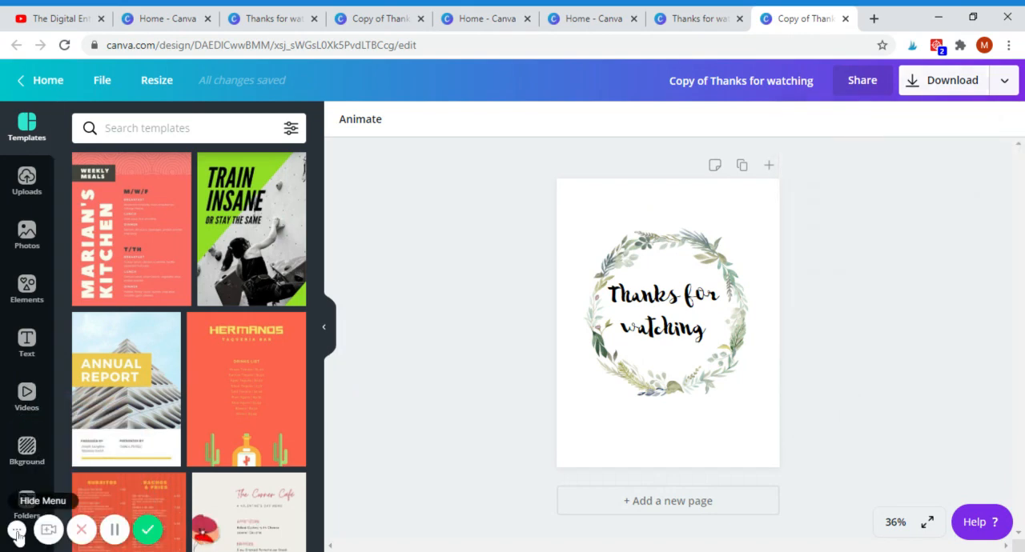